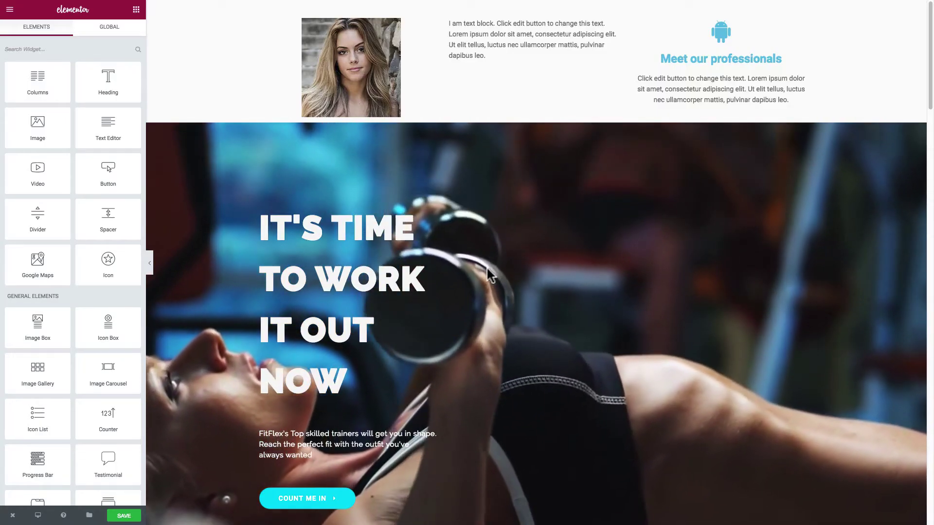
- Scroll down past the features and Featured Classes to the 'What our costumers say' testimonials
scroll(465, 264, down, 1)
scroll(466, 265, down, 1)
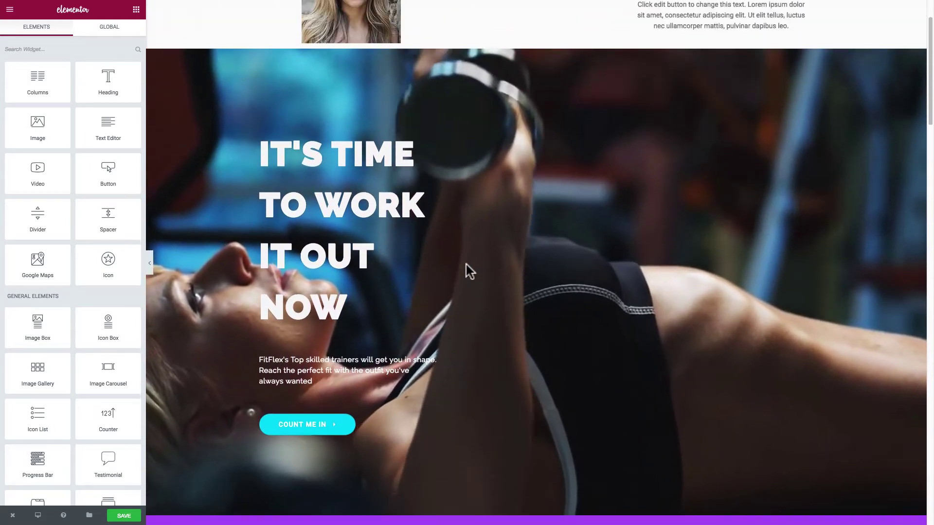
scroll(467, 265, up, 2)
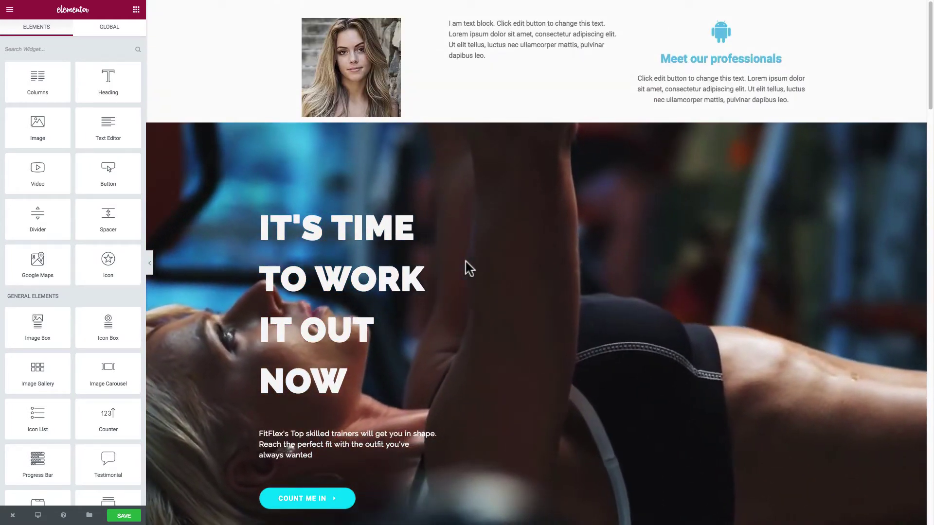
scroll(445, 263, down, 6)
scroll(445, 262, down, 20)
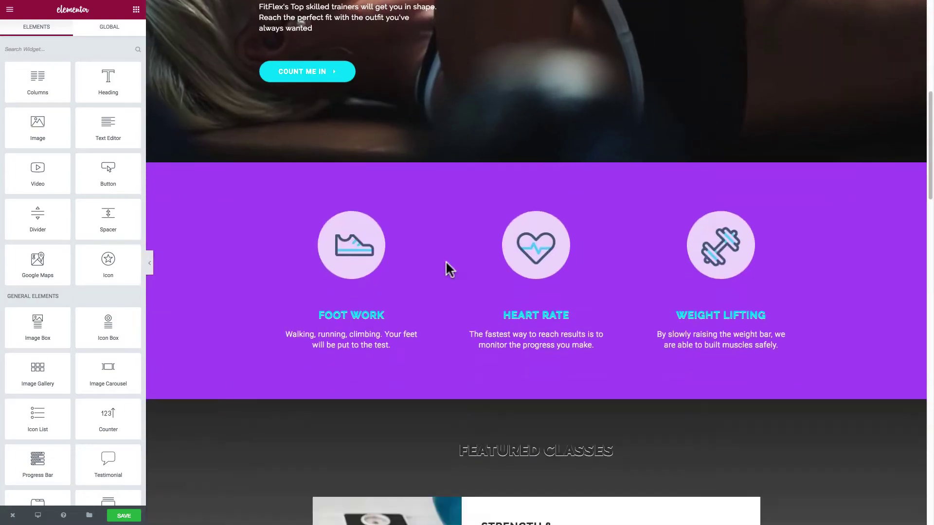
scroll(448, 269, down, 4)
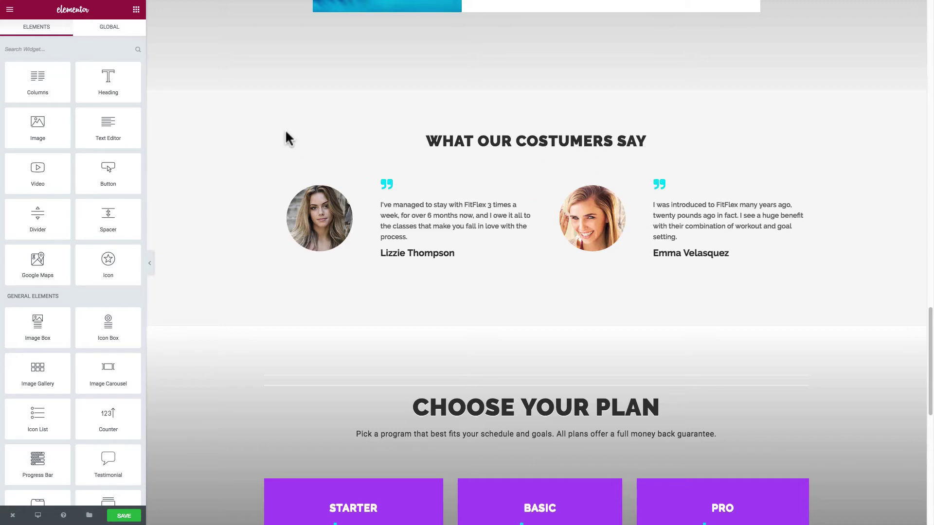
- Select the testimonials area, going from its column settings up to the whole section's layout settings
click(336, 145)
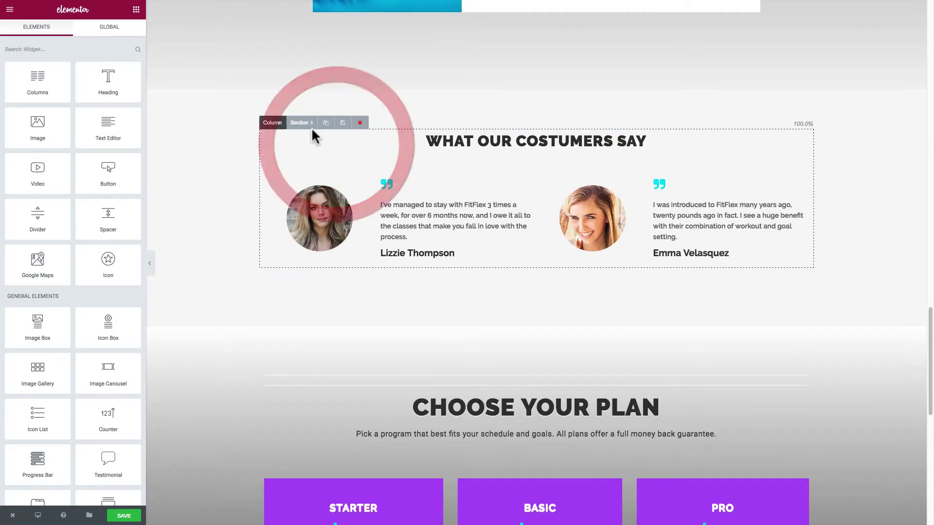
click(285, 124)
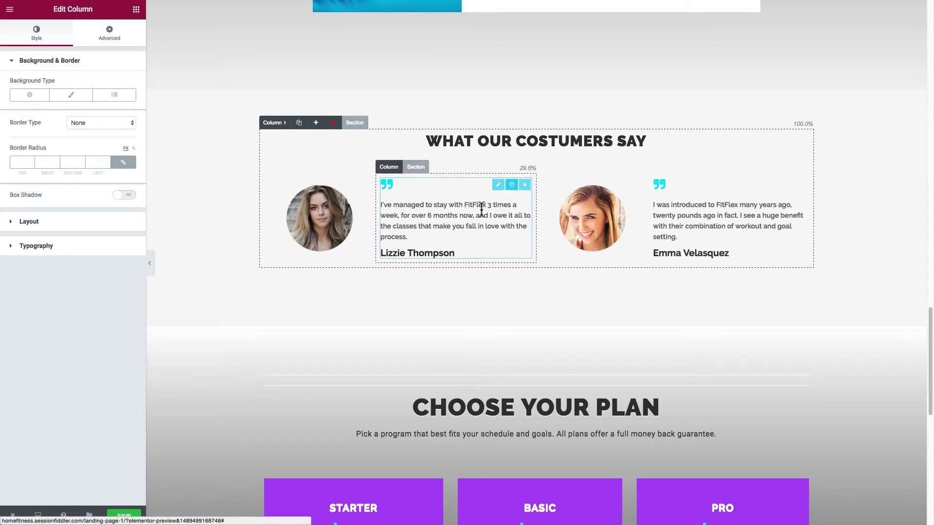
click(365, 126)
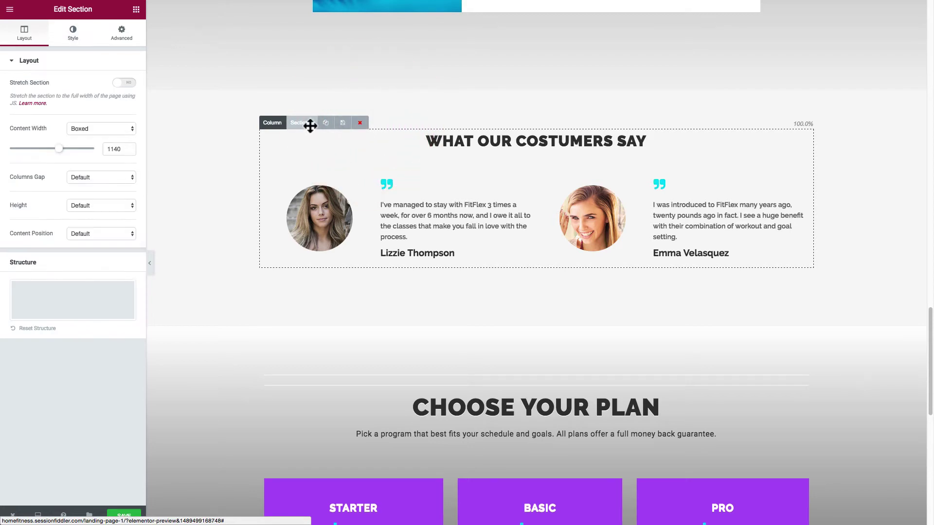
- Duplicate the entire 'What our costumers say' testimonials section
click(326, 123)
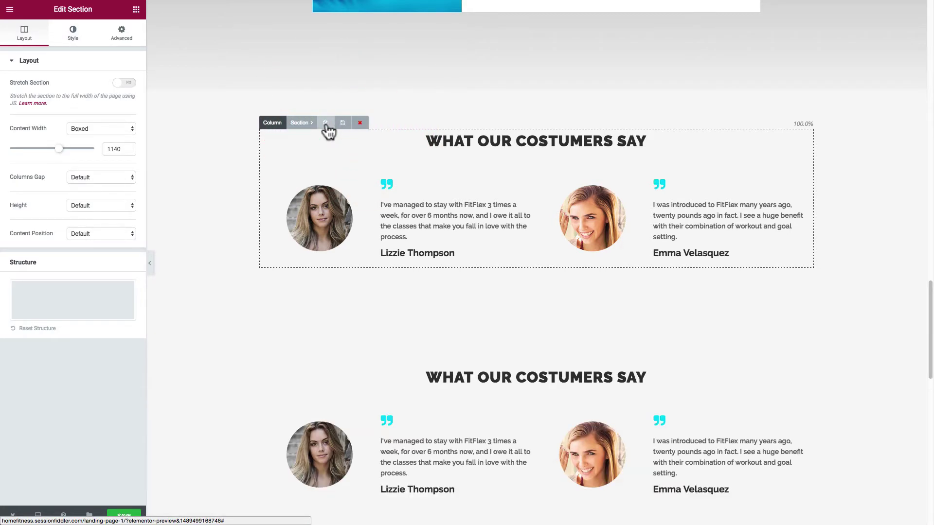
scroll(486, 297, down, 2)
scroll(486, 304, down, 2)
scroll(491, 299, up, 1)
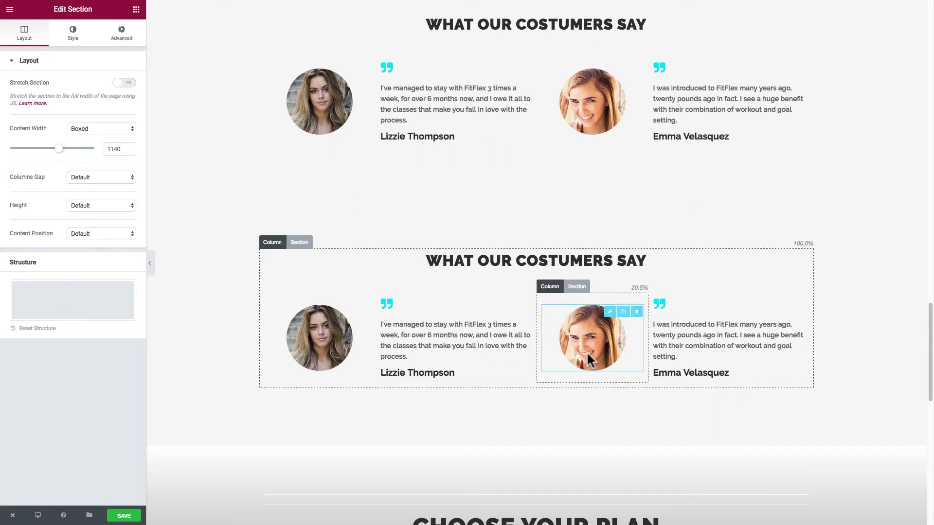
- Delete the copied heading, then the whole duplicate testimonials section, confirming each deletion
click(801, 261)
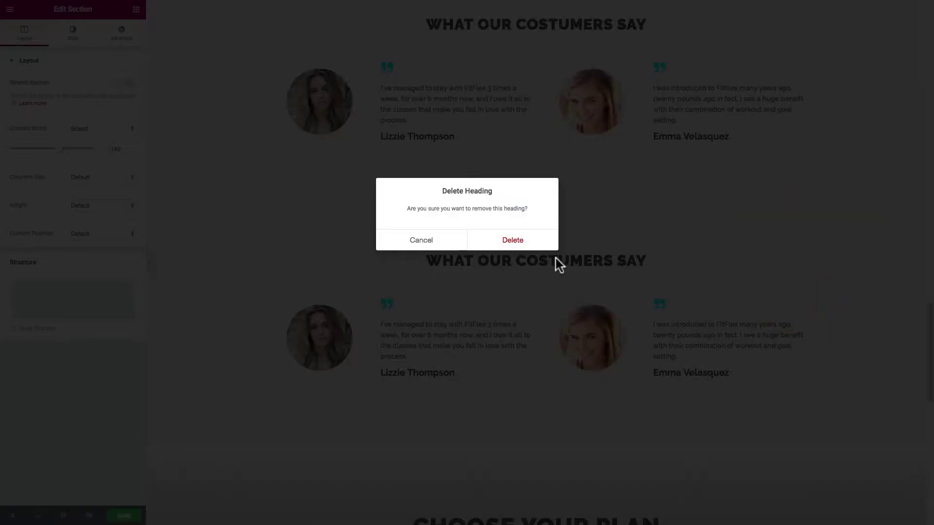
click(518, 241)
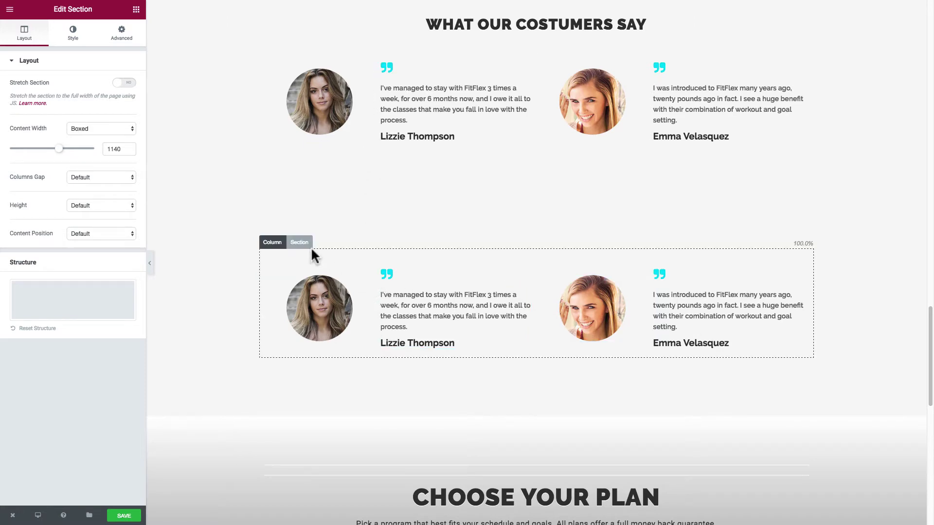
click(309, 244)
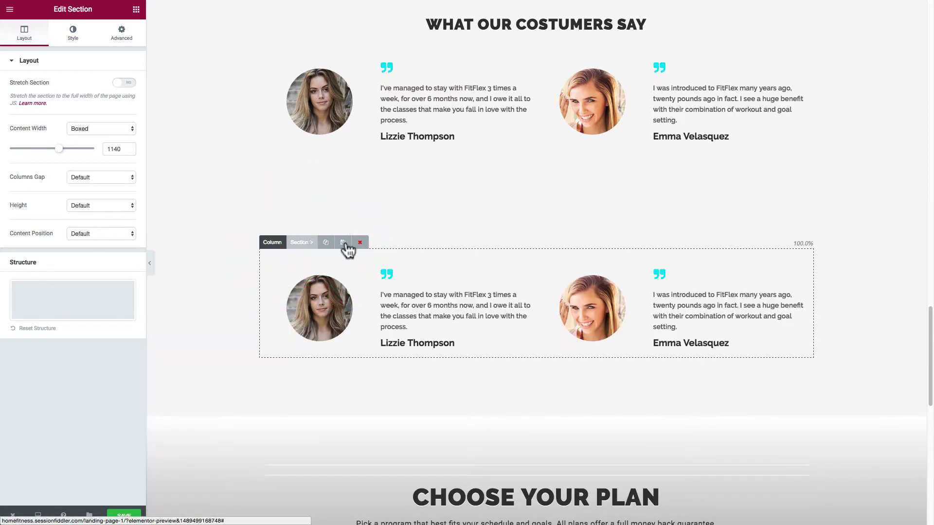
click(358, 243)
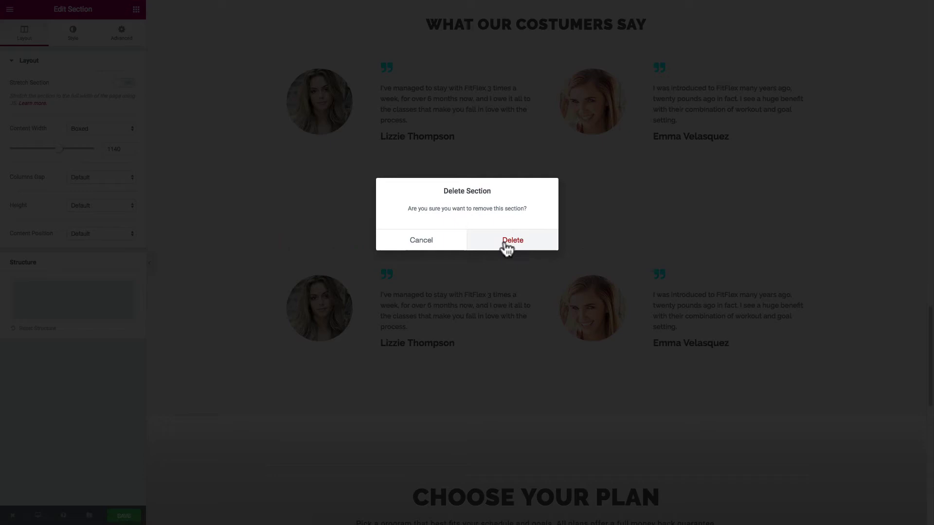
click(506, 246)
scroll(415, 184, up, 5)
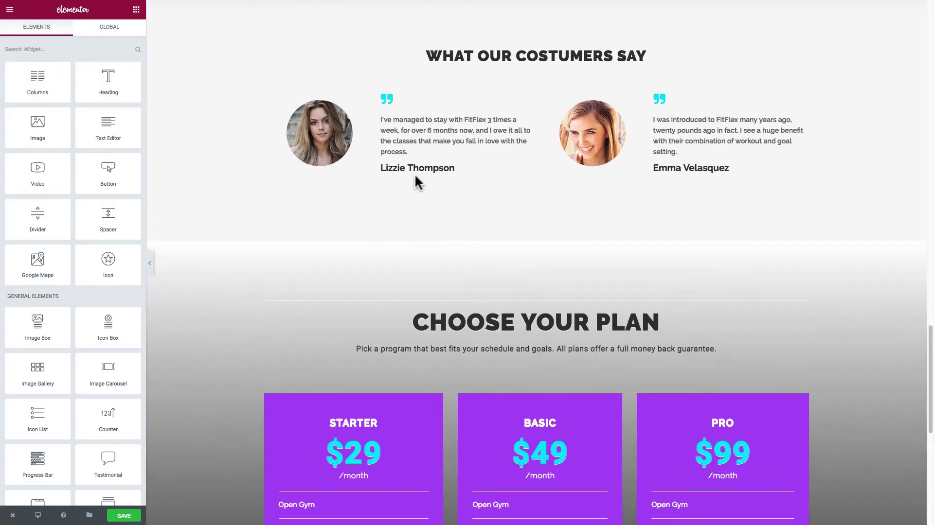
scroll(302, 258, down, 1)
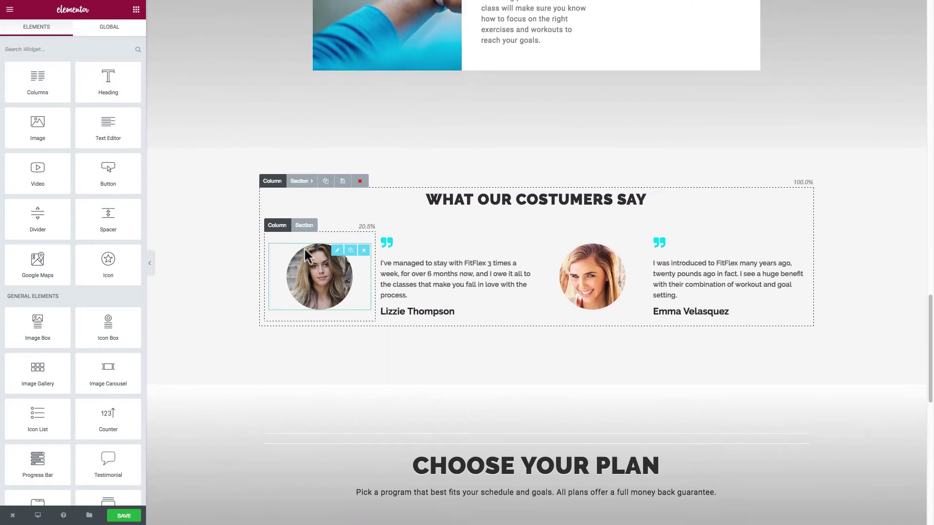
click(284, 182)
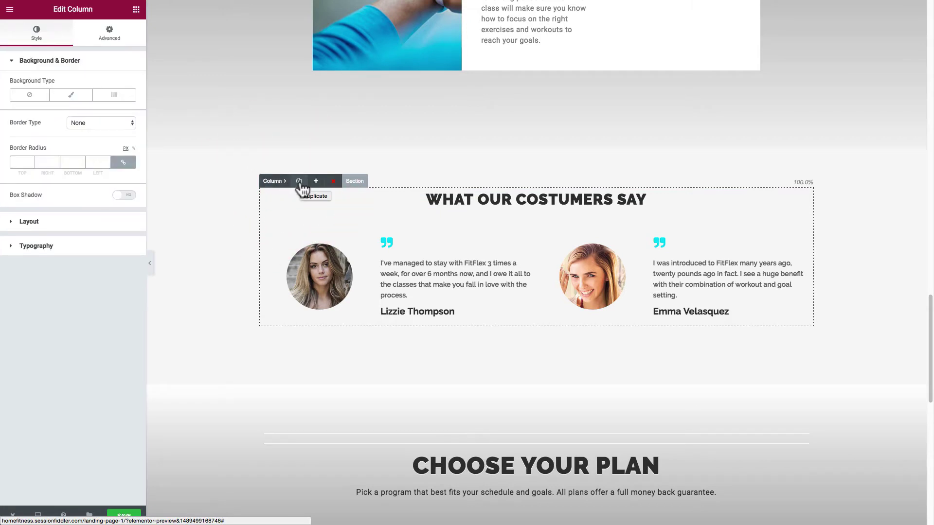
click(300, 183)
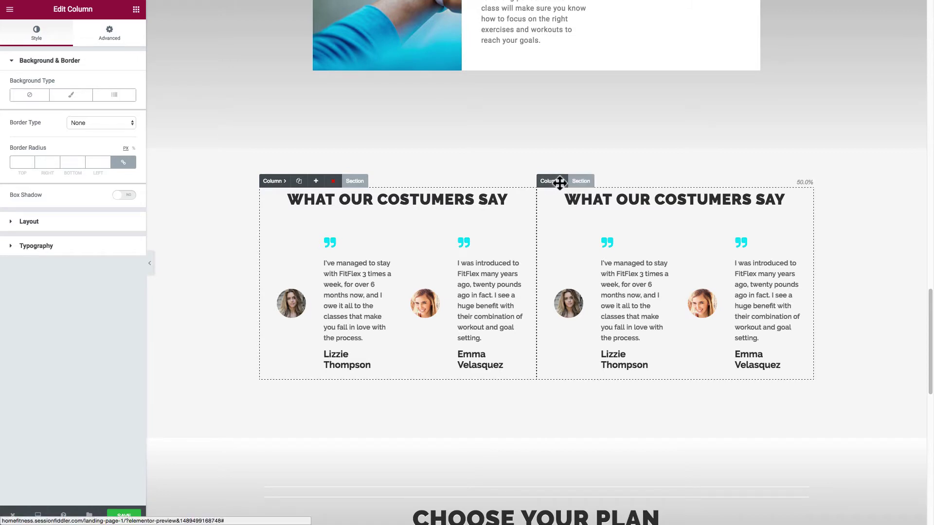
click(559, 181)
click(610, 181)
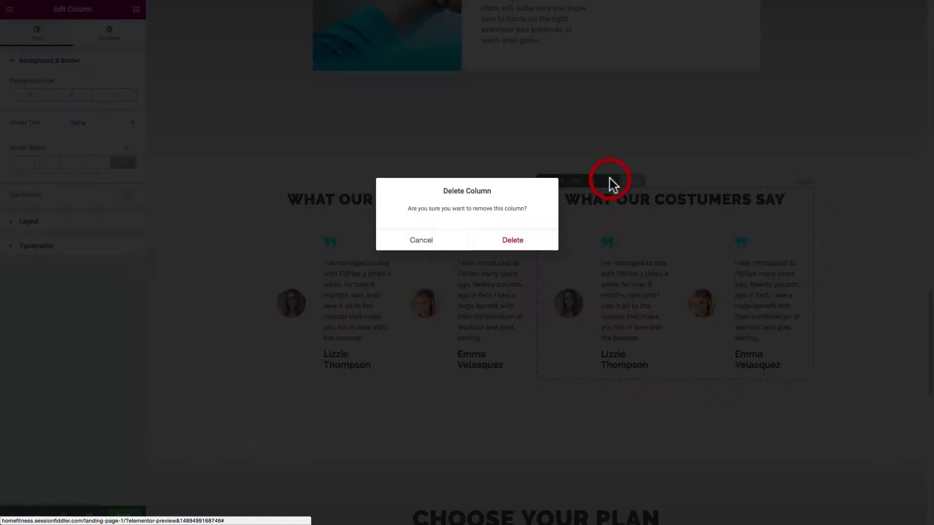
click(505, 246)
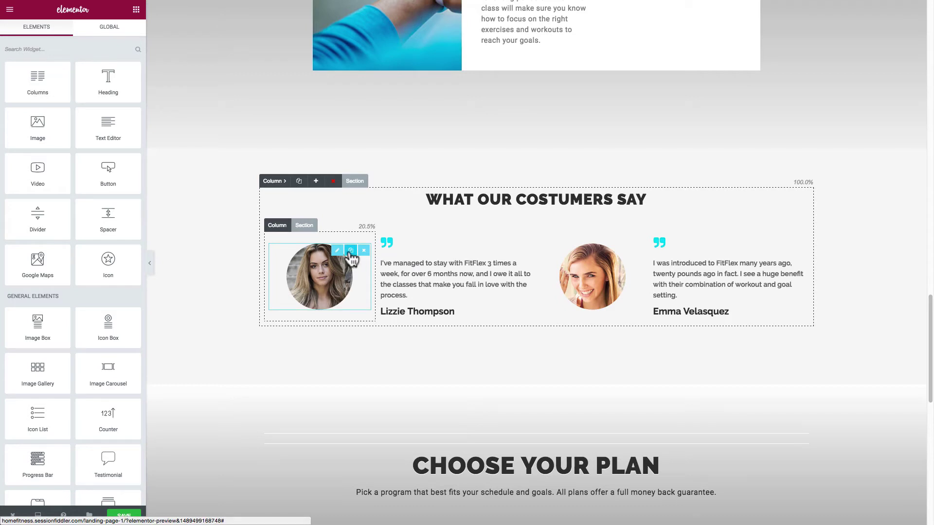
click(351, 251)
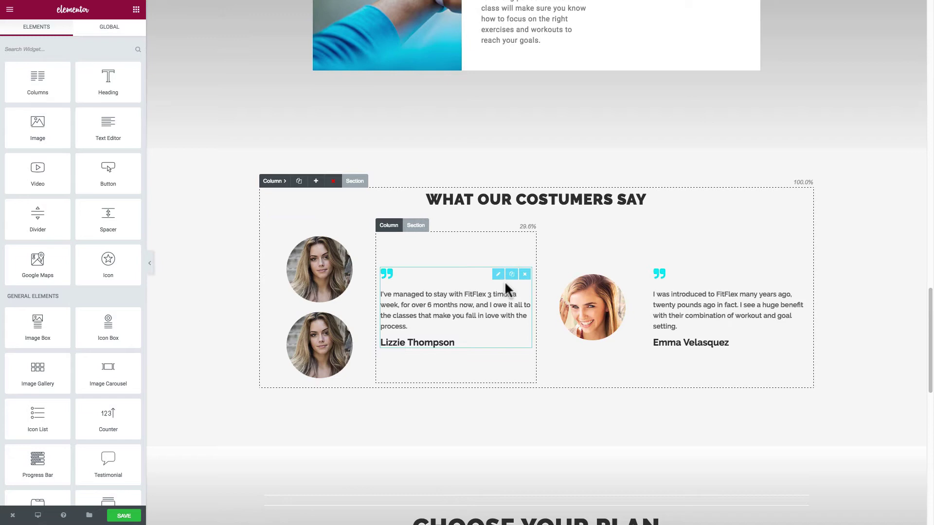
click(511, 274)
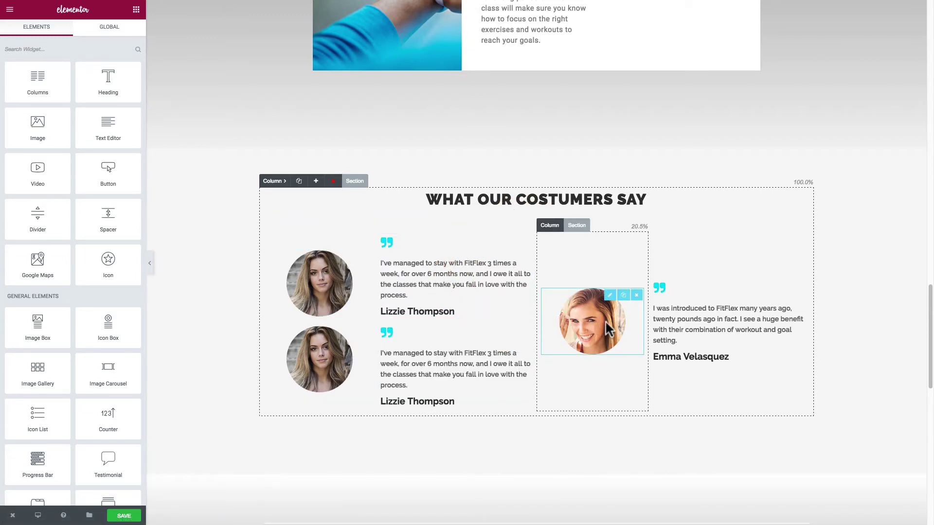
click(623, 295)
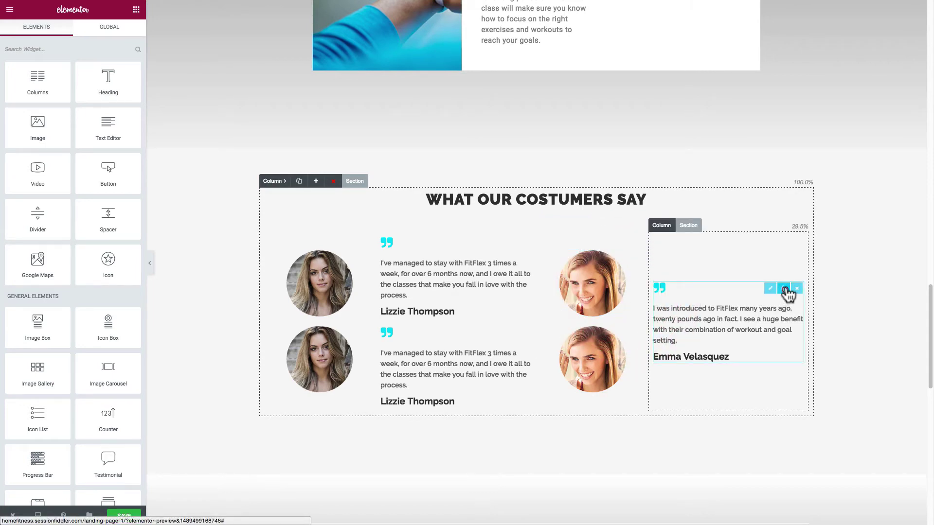
click(784, 289)
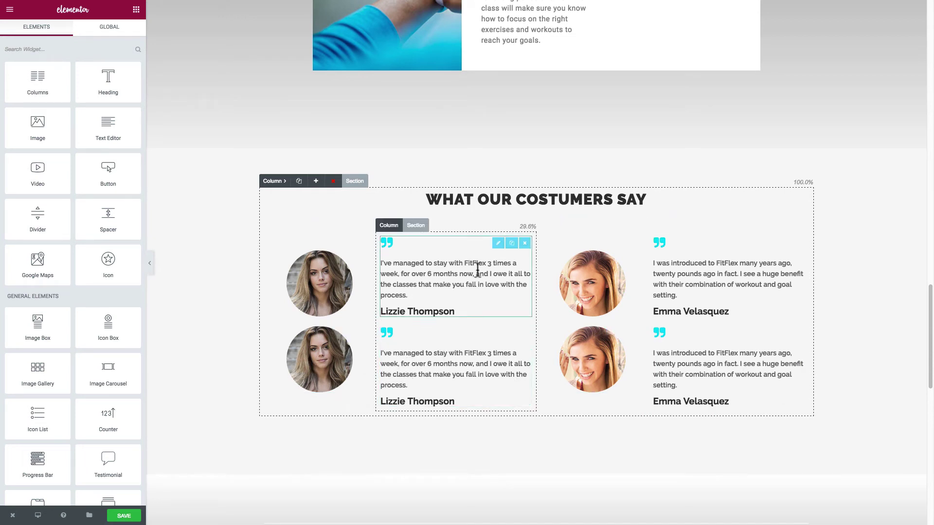
scroll(514, 263, up, 4)
scroll(515, 262, down, 4)
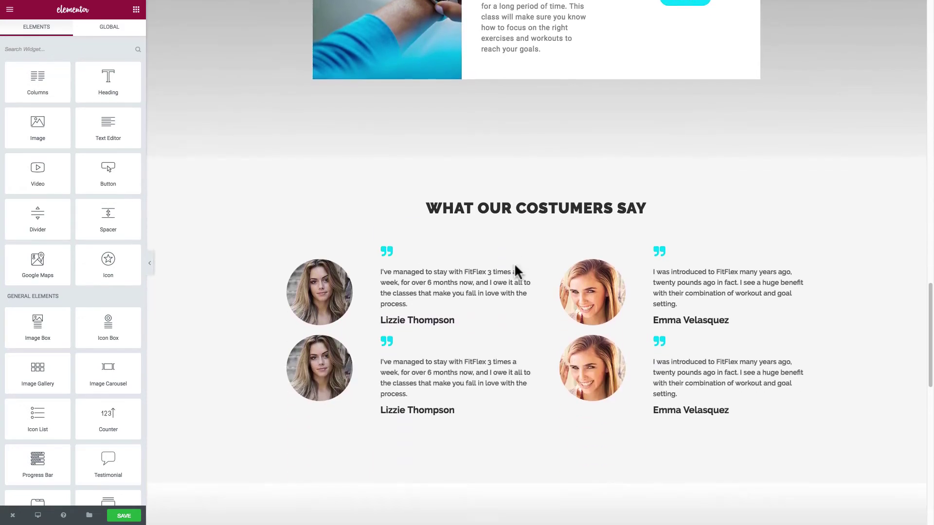
scroll(514, 265, up, 8)
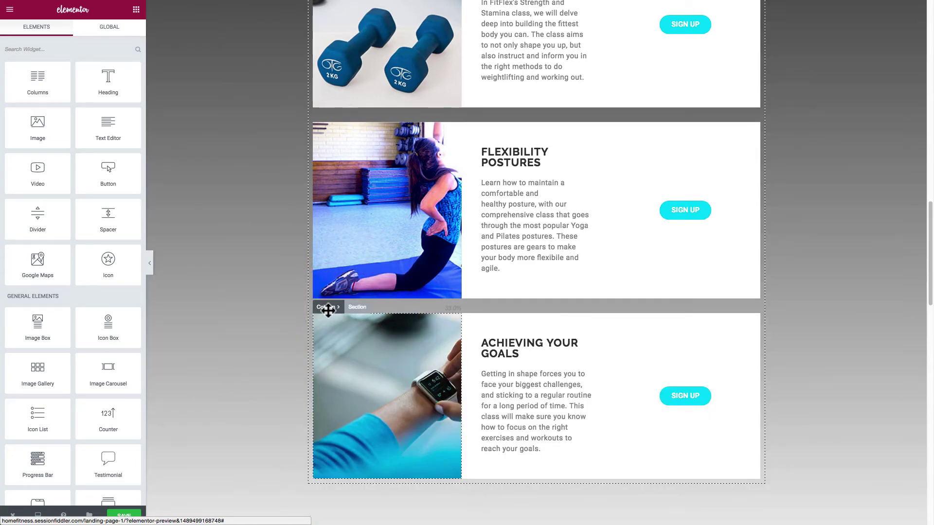
click(335, 308)
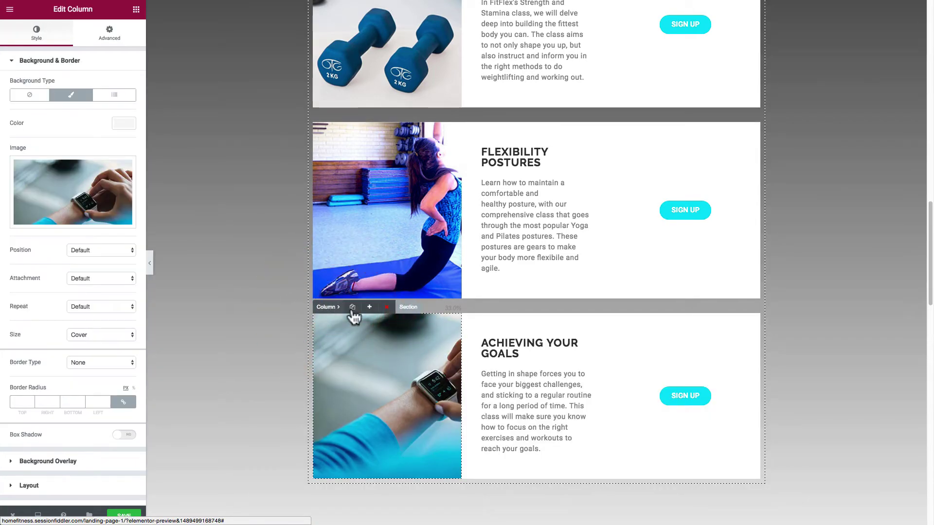
click(352, 308)
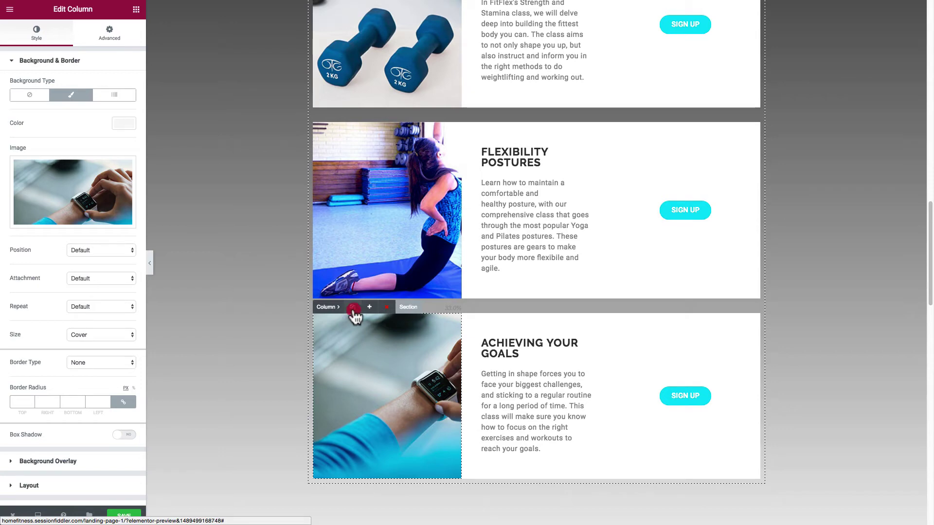
scroll(400, 325, down, 4)
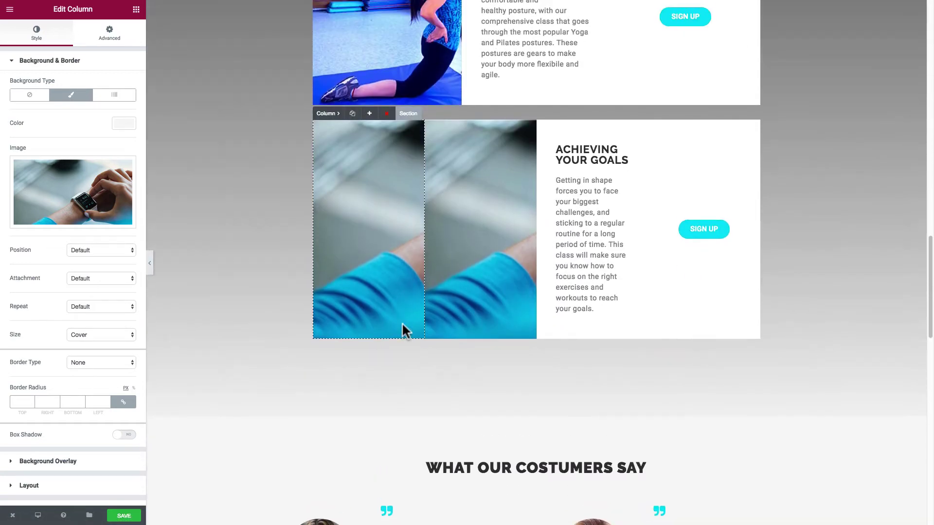
scroll(402, 322, up, 3)
click(387, 250)
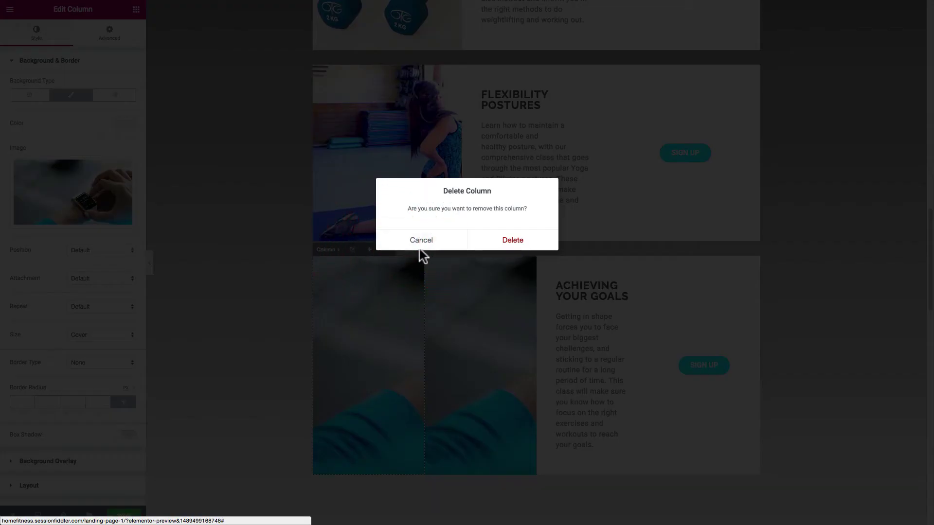
click(508, 241)
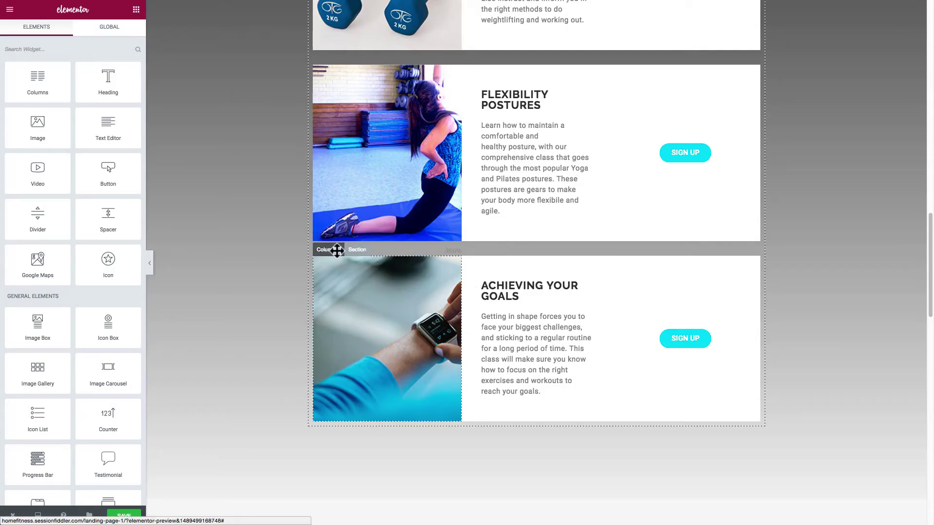
- Duplicate the Achieving Your Goals class row from its section handle and check the copy below
click(361, 250)
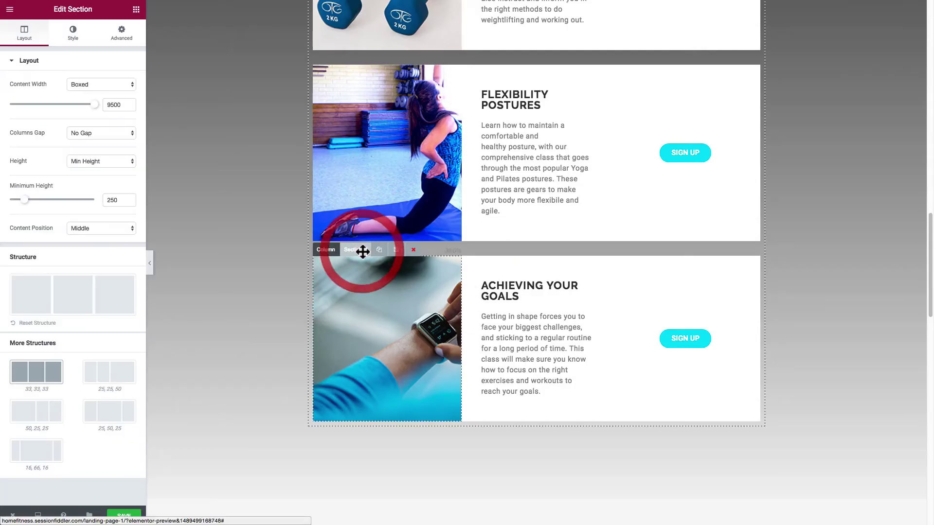
click(379, 249)
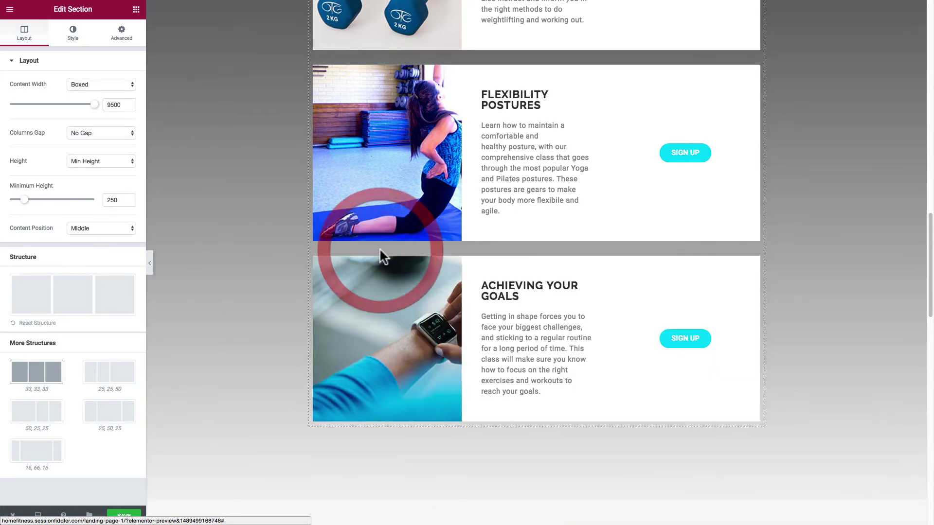
scroll(388, 264, down, 5)
scroll(389, 264, up, 6)
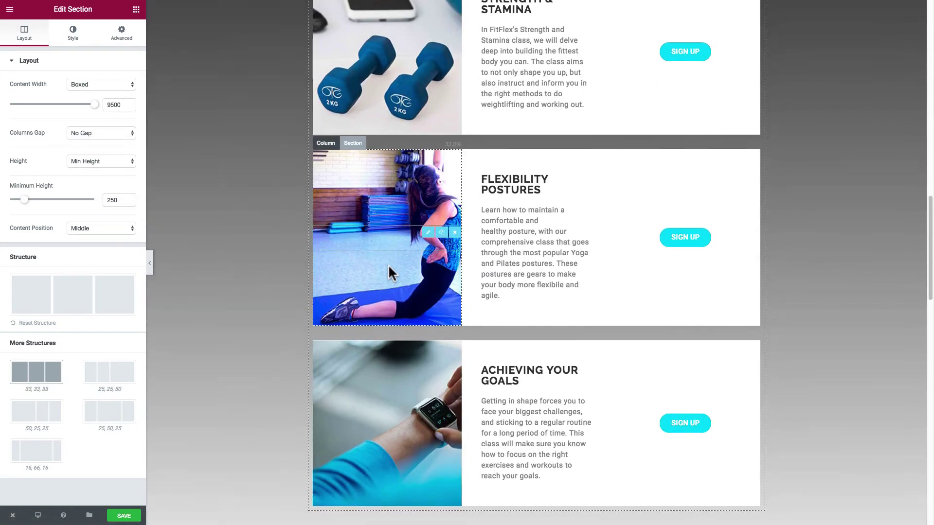
scroll(388, 258, down, 5)
click(379, 111)
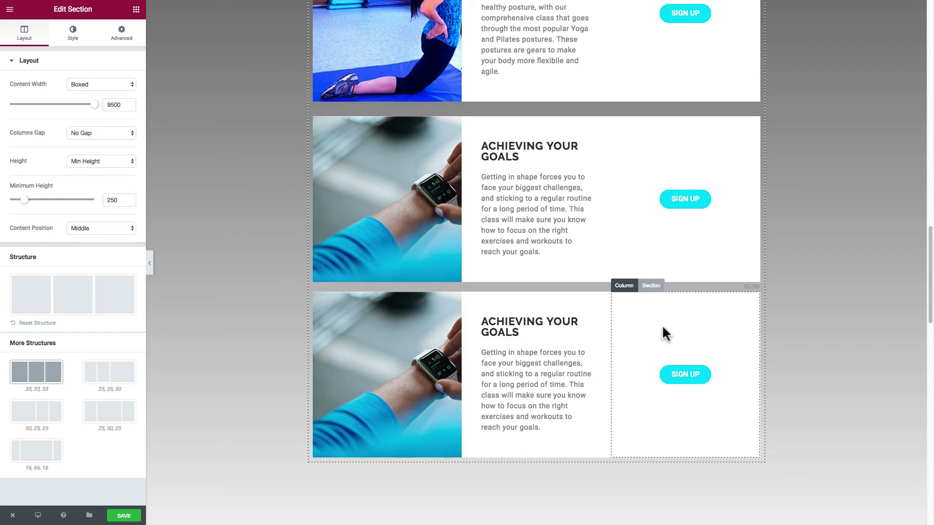
scroll(418, 217, up, 10)
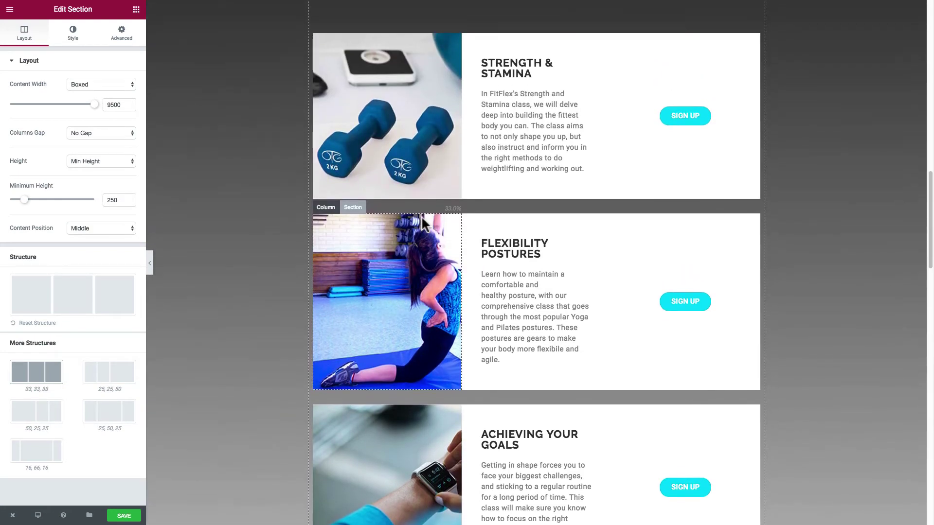
scroll(424, 218, down, 5)
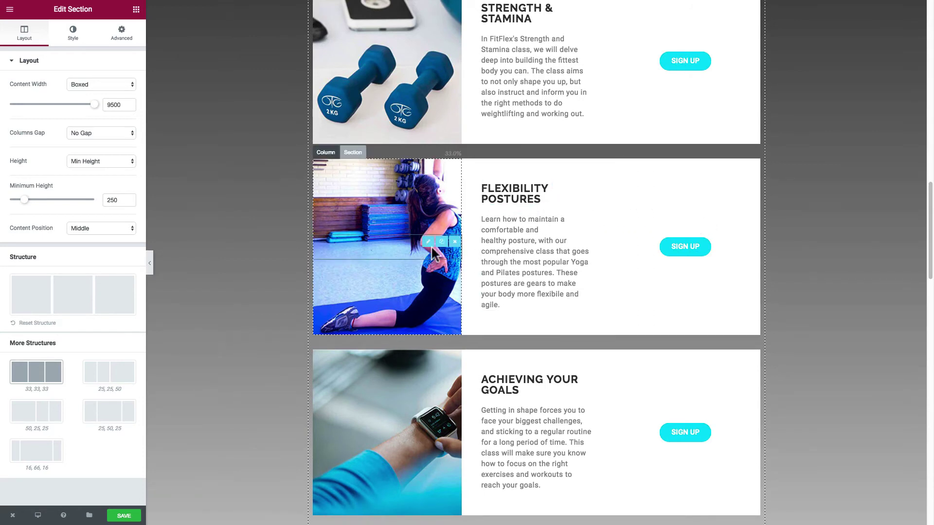
scroll(430, 245, down, 5)
scroll(430, 263, down, 4)
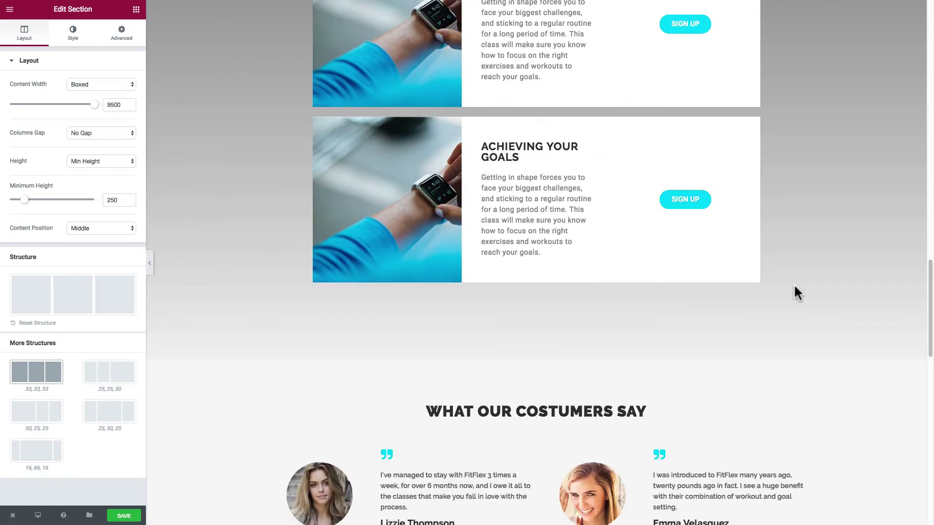
scroll(830, 215, up, 3)
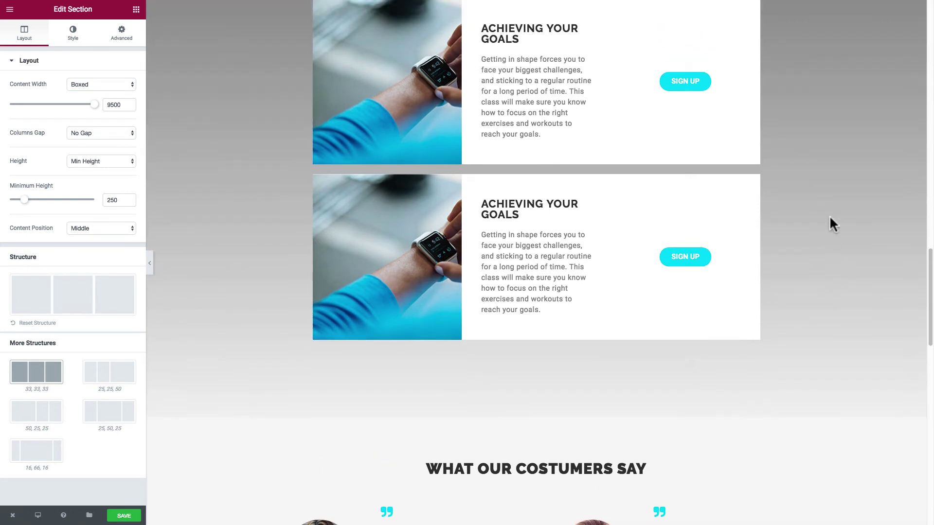